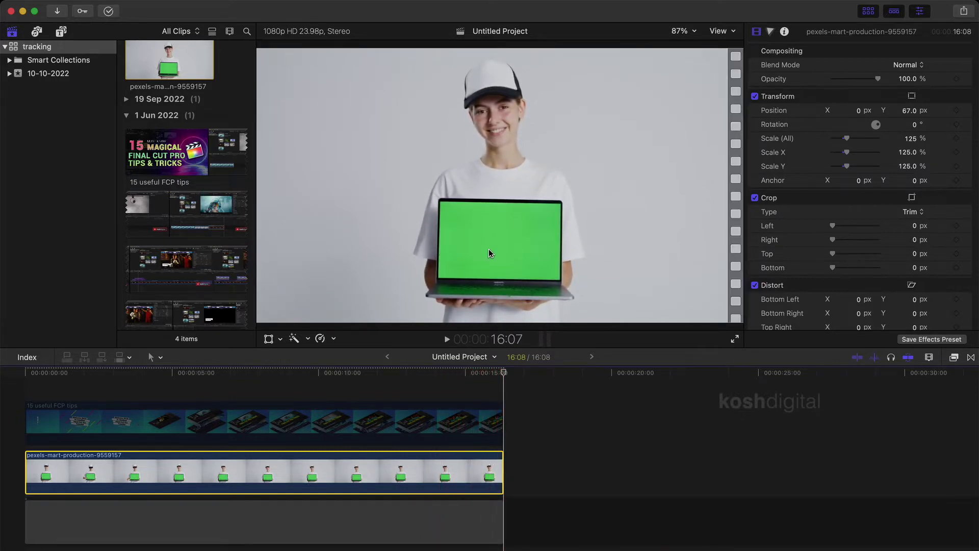
# Play the project from the start, then apply the Keying category's Keyer effect to the woman's clip
pyautogui.press('Home')
pyautogui.press('space')
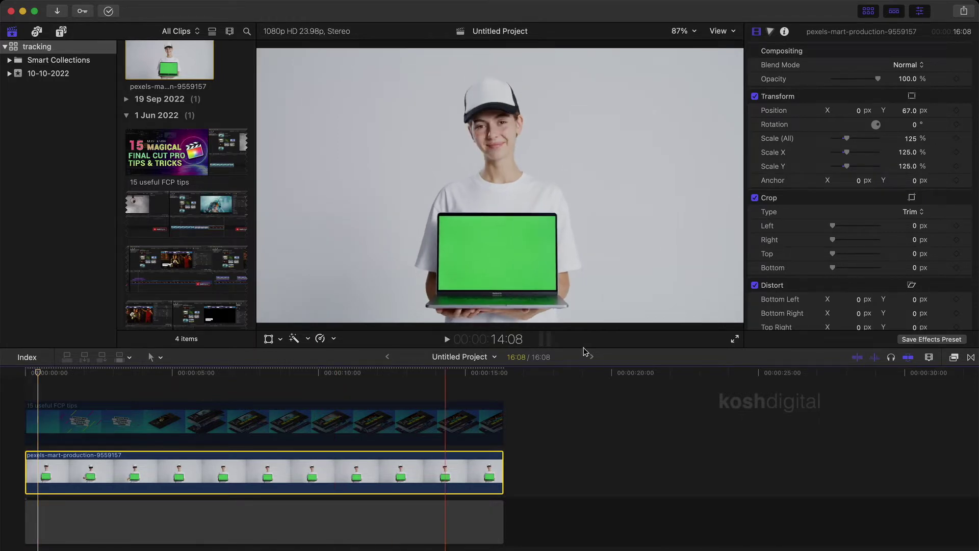
pyautogui.click(953, 358)
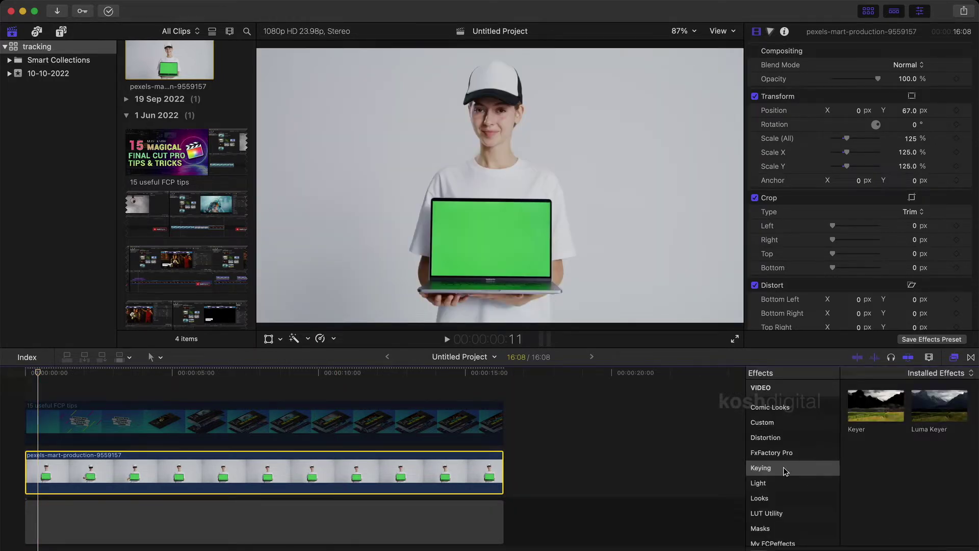
pyautogui.scroll(5, 783, 470)
pyautogui.scroll(-6, 783, 468)
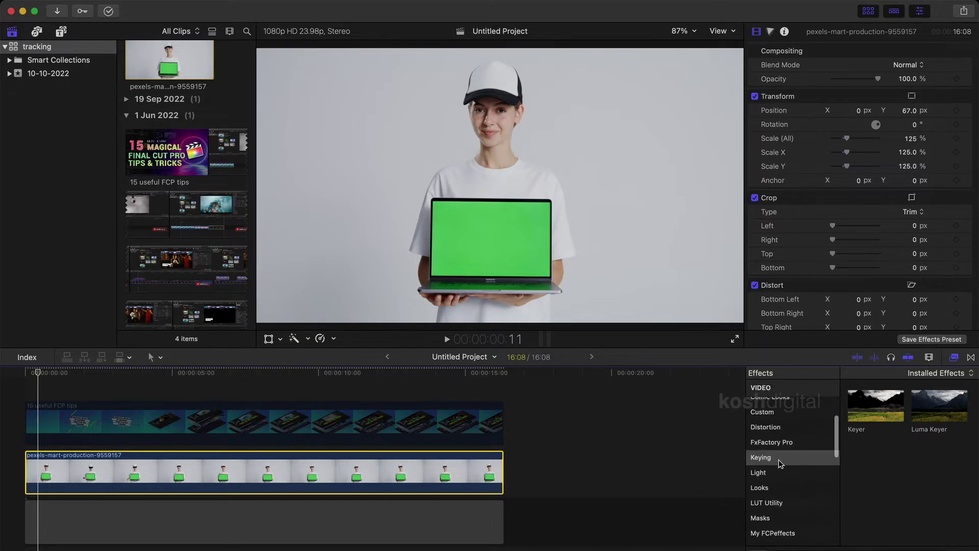
pyautogui.click(781, 459)
pyautogui.click(873, 411)
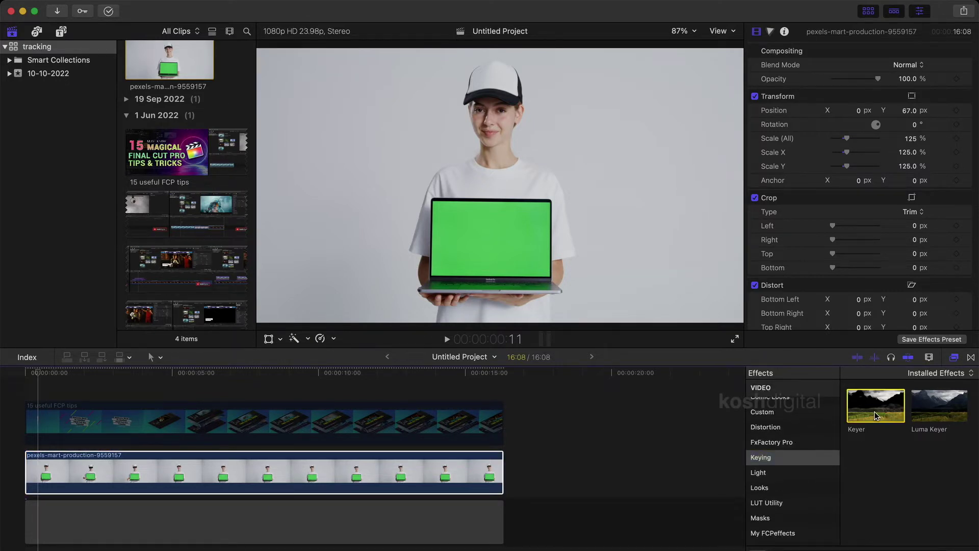
pyautogui.doubleClick(874, 405)
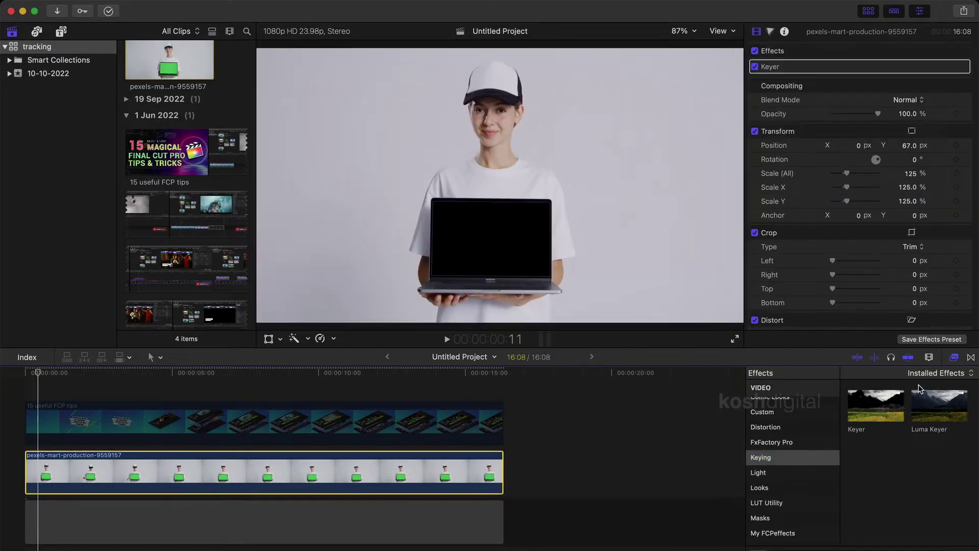
pyautogui.click(953, 359)
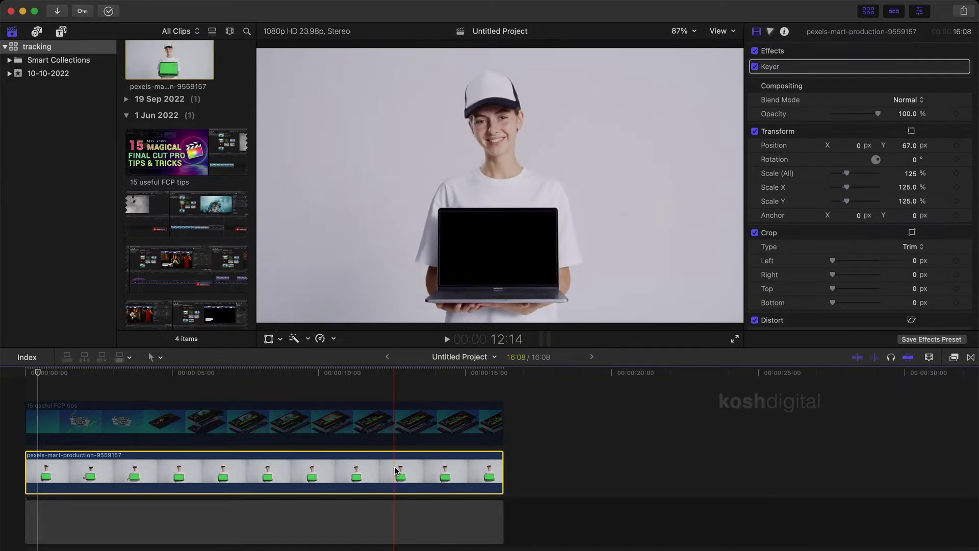
# Expand the Keyer settings and toggle the effect off and on to compare
pyautogui.click(949, 66)
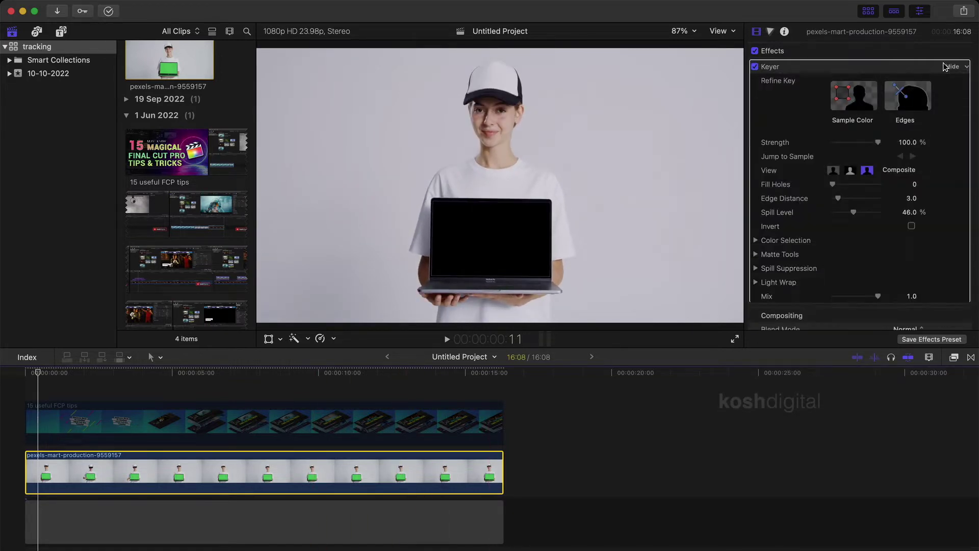
pyautogui.click(755, 66)
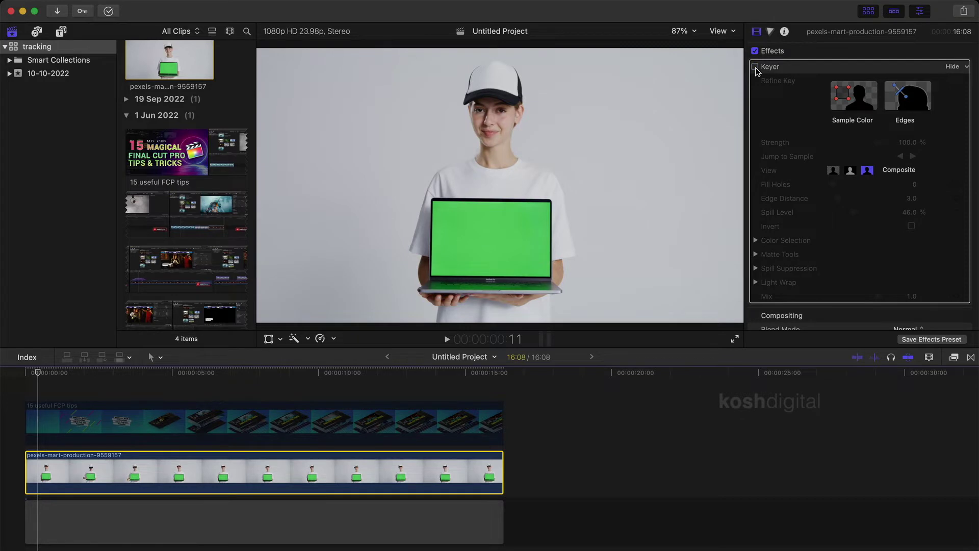
pyautogui.click(755, 67)
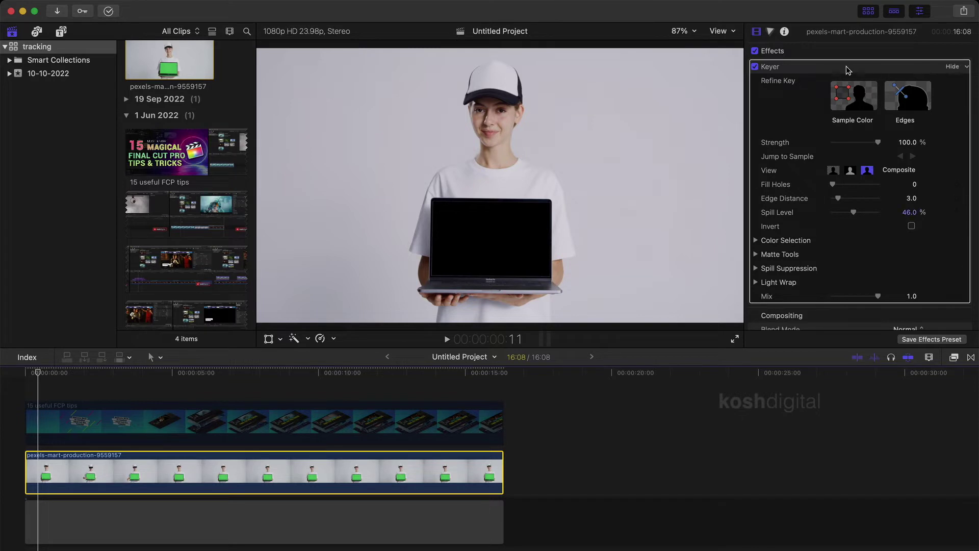
# Collapse the Keyer settings and toggle the effect off and on once more
pyautogui.click(951, 67)
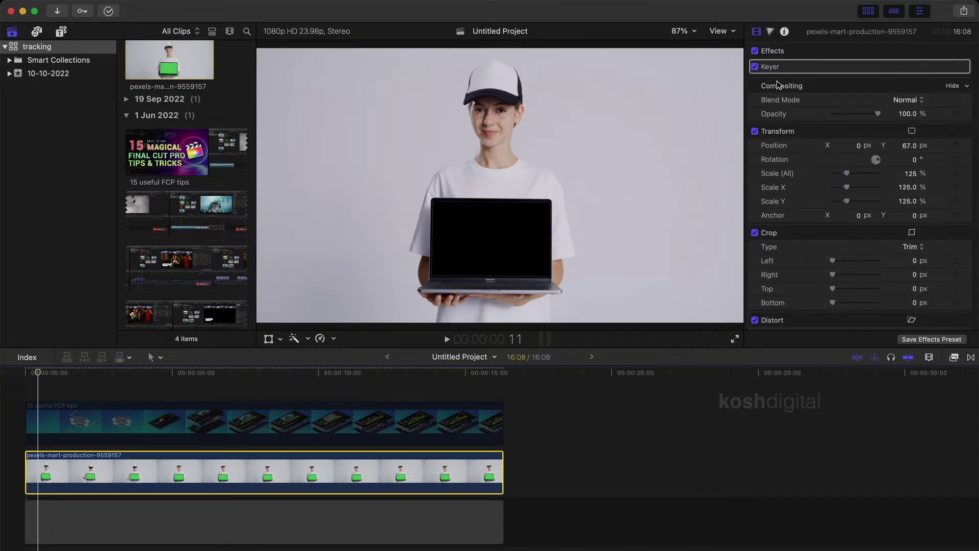
pyautogui.click(756, 67)
pyautogui.click(756, 67)
# Preview the '15 useful FCP tips' clip and drag it below the woman's clip in the timeline
pyautogui.click(313, 440)
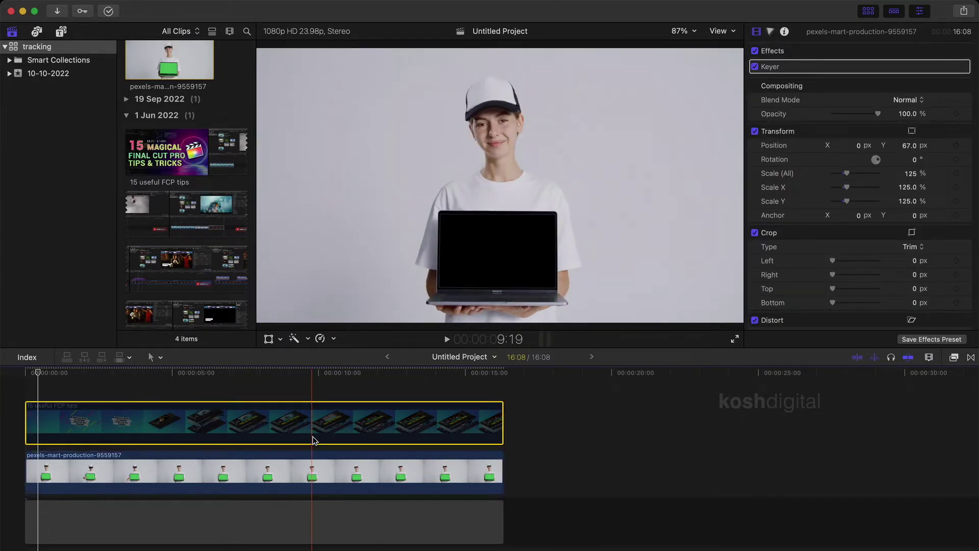
pyautogui.moveTo(118, 376); pyautogui.dragTo(320, 379)
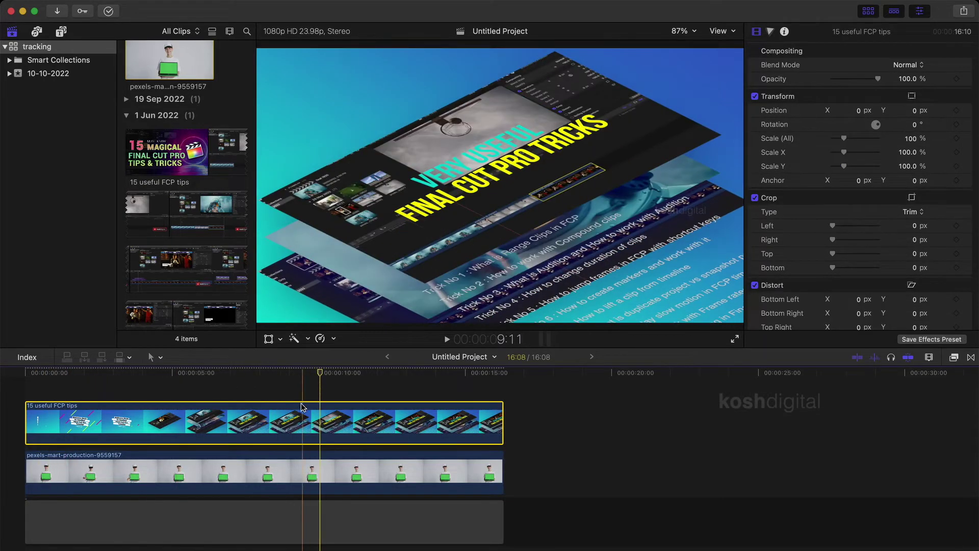
pyautogui.click(242, 466)
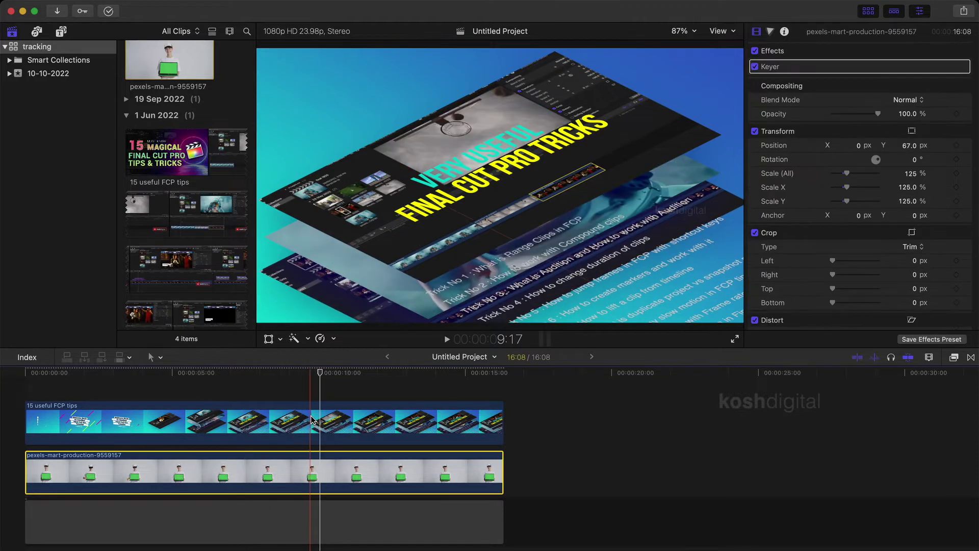
pyautogui.moveTo(306, 423); pyautogui.dragTo(304, 474)
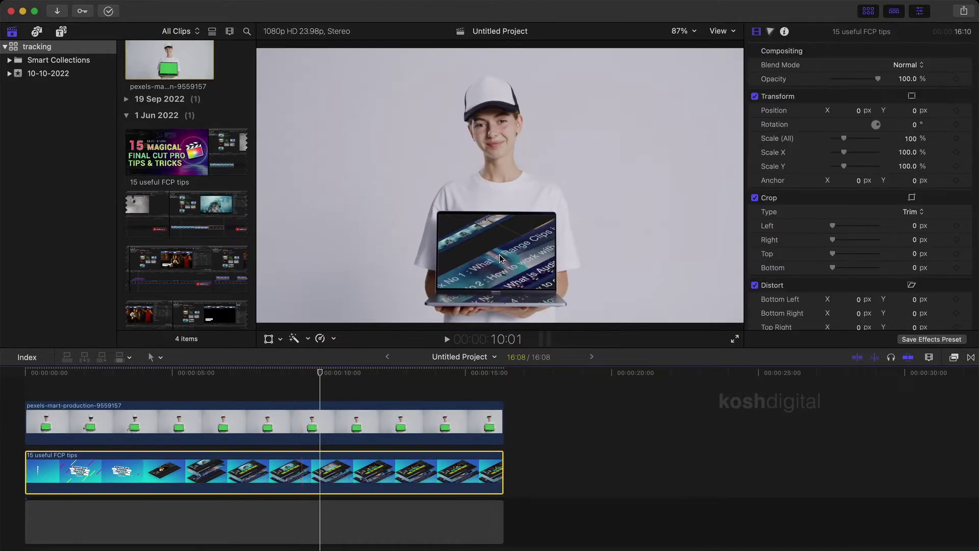
pyautogui.click(144, 375)
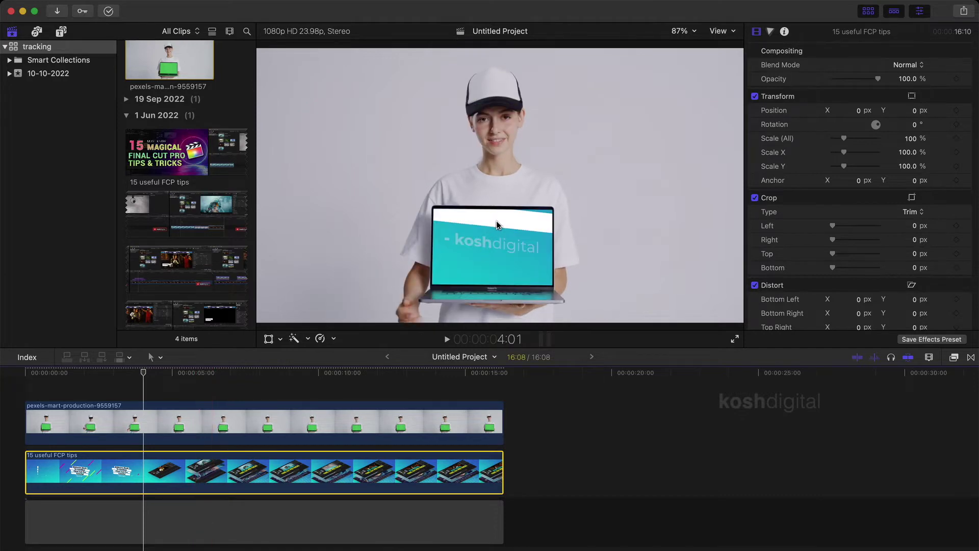
pyautogui.click(314, 406)
pyautogui.press('v')
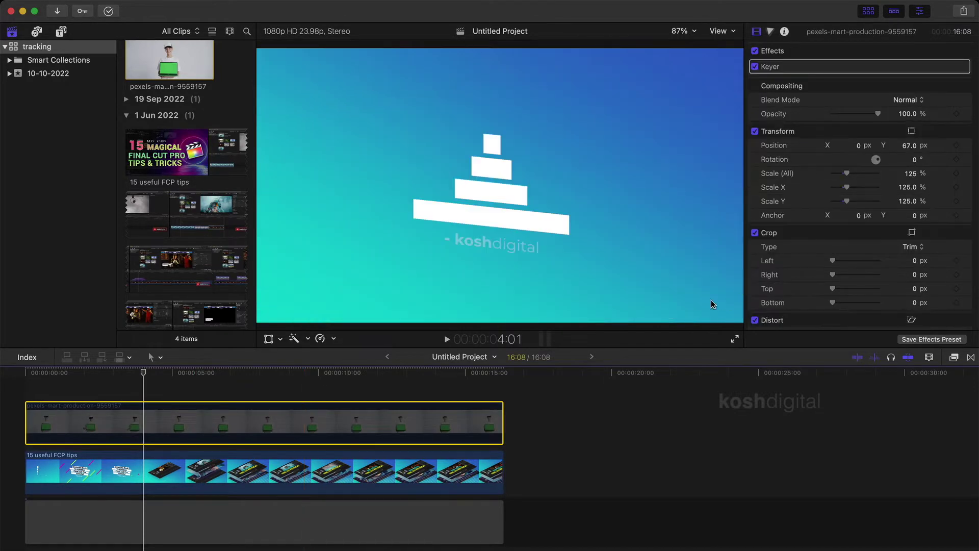
pyautogui.press('v')
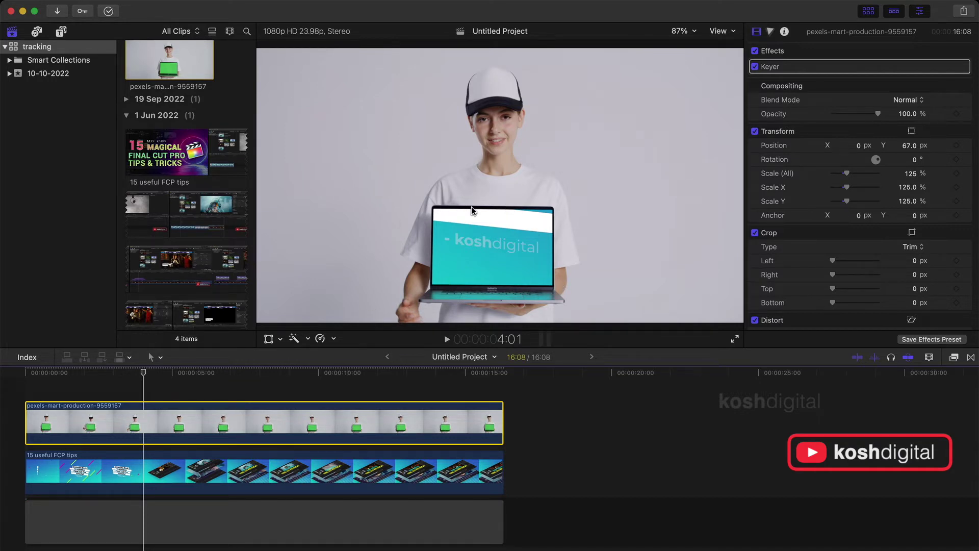
pyautogui.click(304, 472)
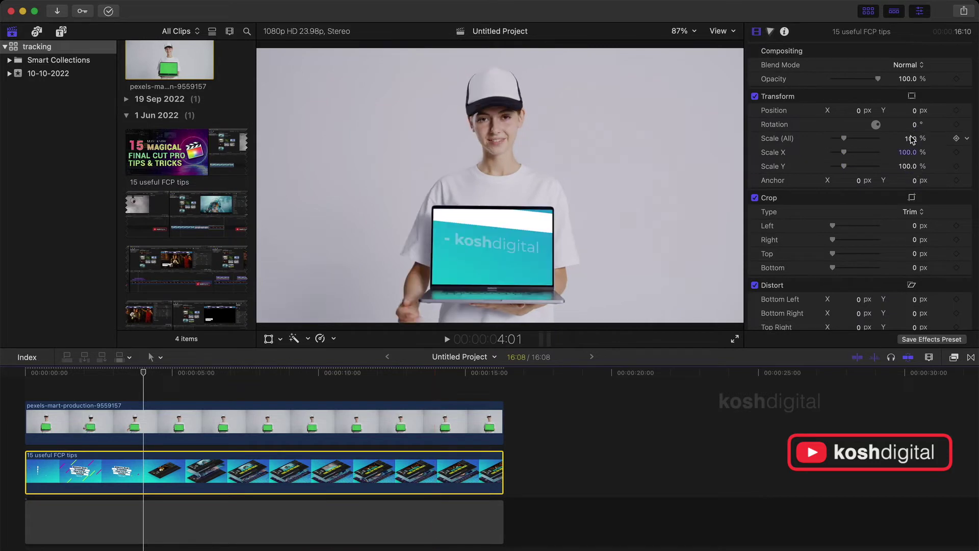
pyautogui.moveTo(912, 140); pyautogui.dragTo(895, 147)
pyautogui.moveTo(914, 111); pyautogui.dragTo(741, 165)
pyautogui.moveTo(143, 373); pyautogui.dragTo(114, 376)
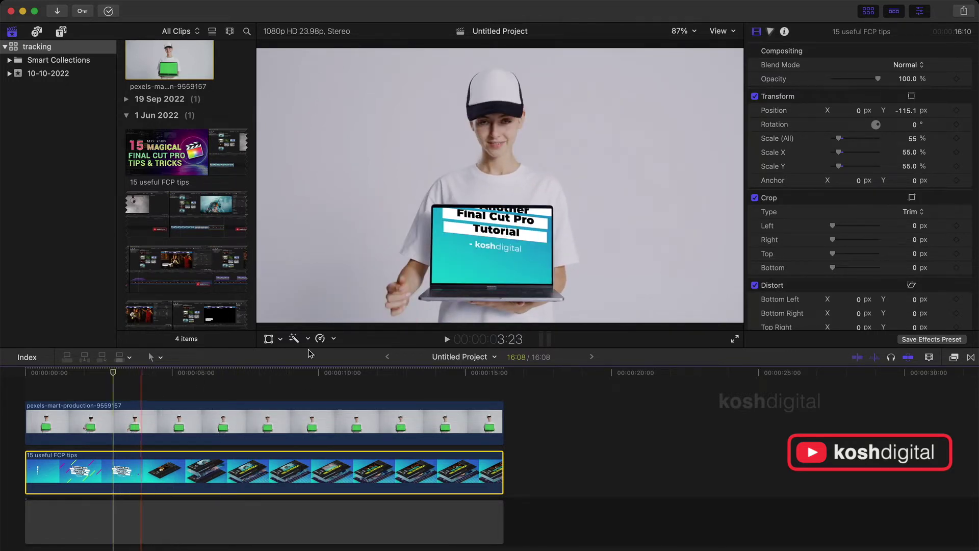
pyautogui.click(912, 138)
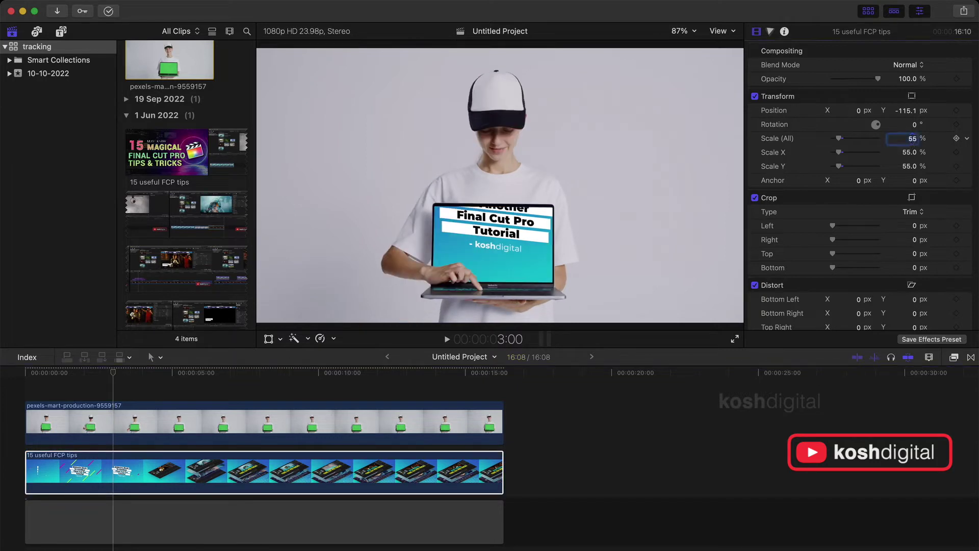
pyautogui.write('100')
pyautogui.press('Return')
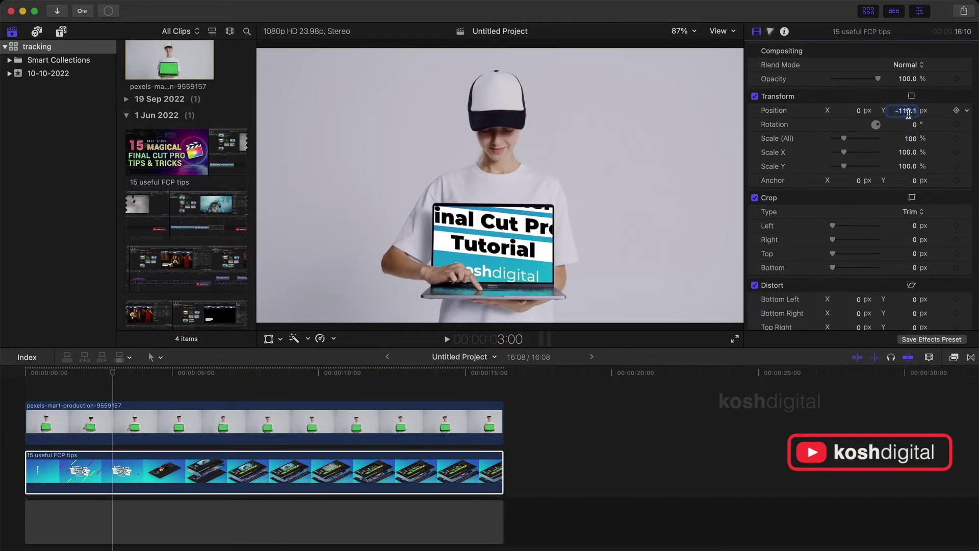
pyautogui.write('0')
pyautogui.press('Return')
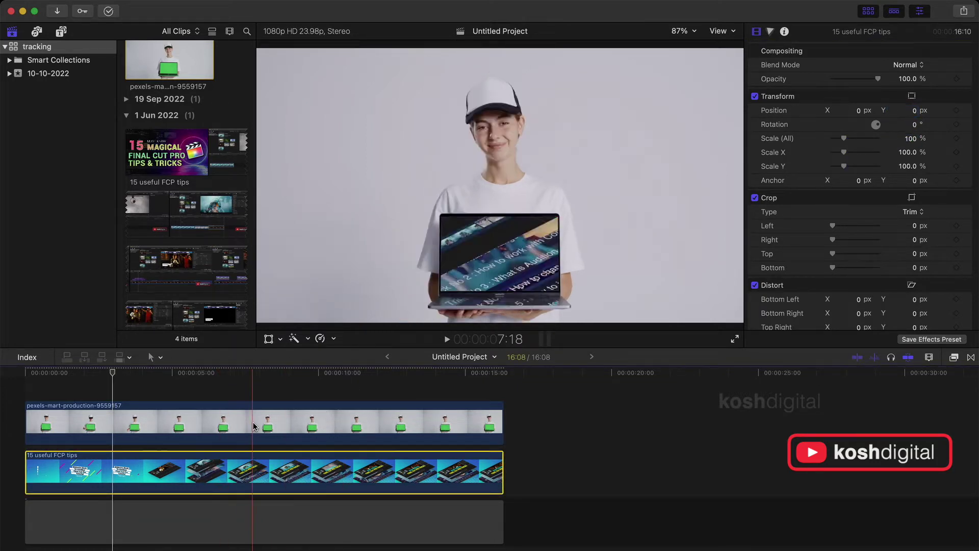
pyautogui.click(252, 423)
# Add an object tracker to the woman's clip, rename it 'laptop' and set Machine Learning analysis
pyautogui.scroll(-5, 896, 270)
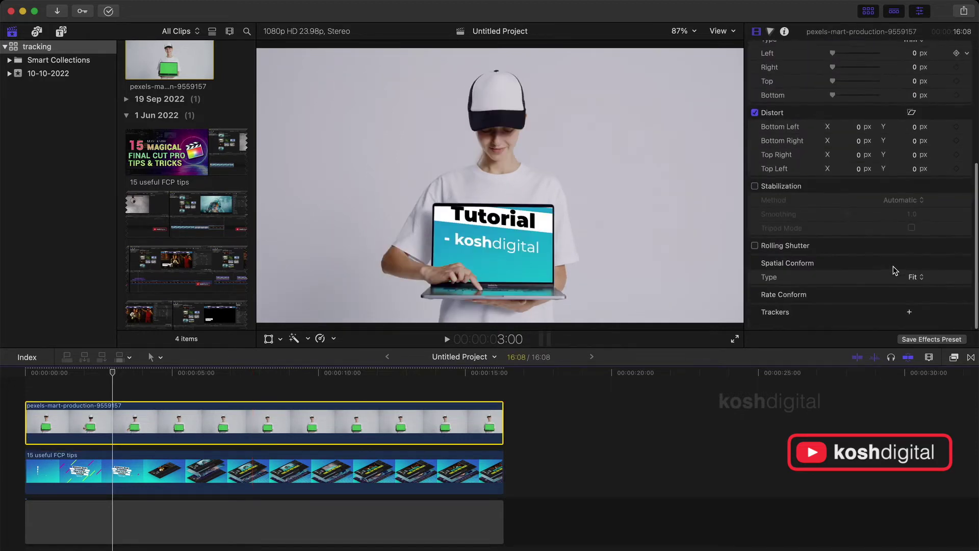
pyautogui.click(909, 316)
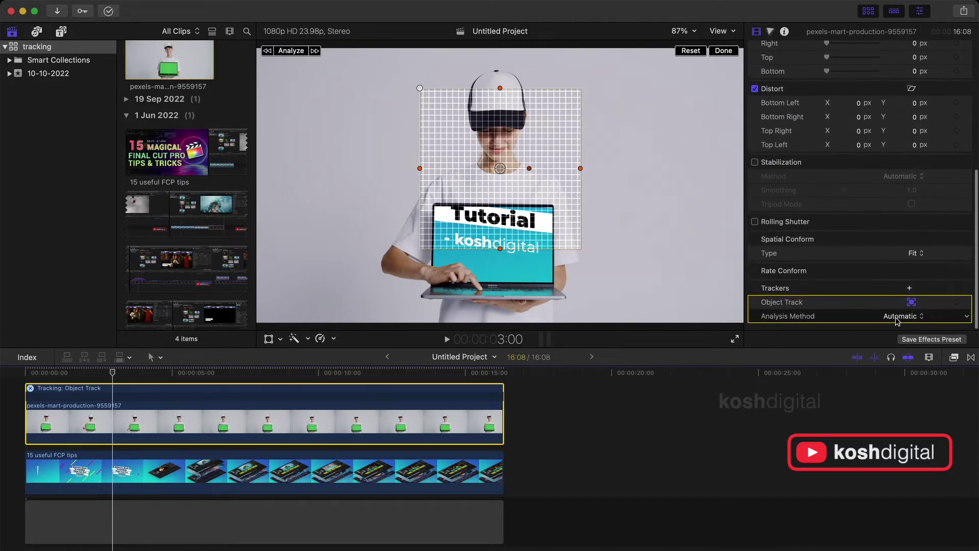
pyautogui.doubleClick(789, 305)
pyautogui.write('lap')
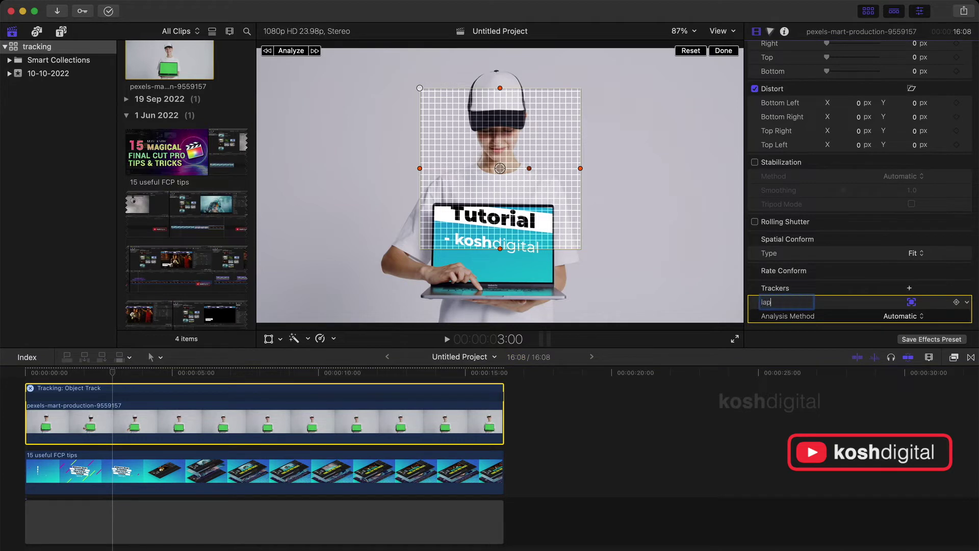
pyautogui.write('top')
pyautogui.press('Return')
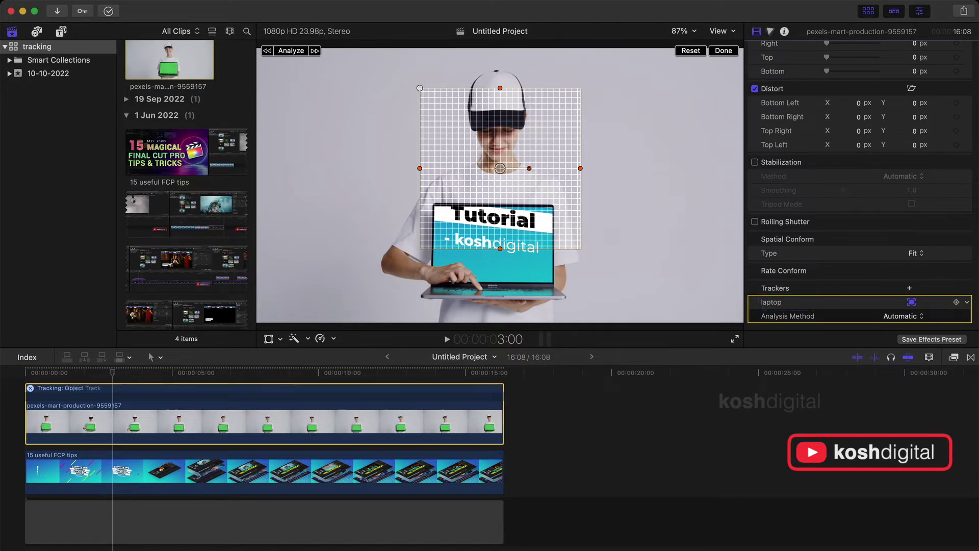
pyautogui.click(888, 316)
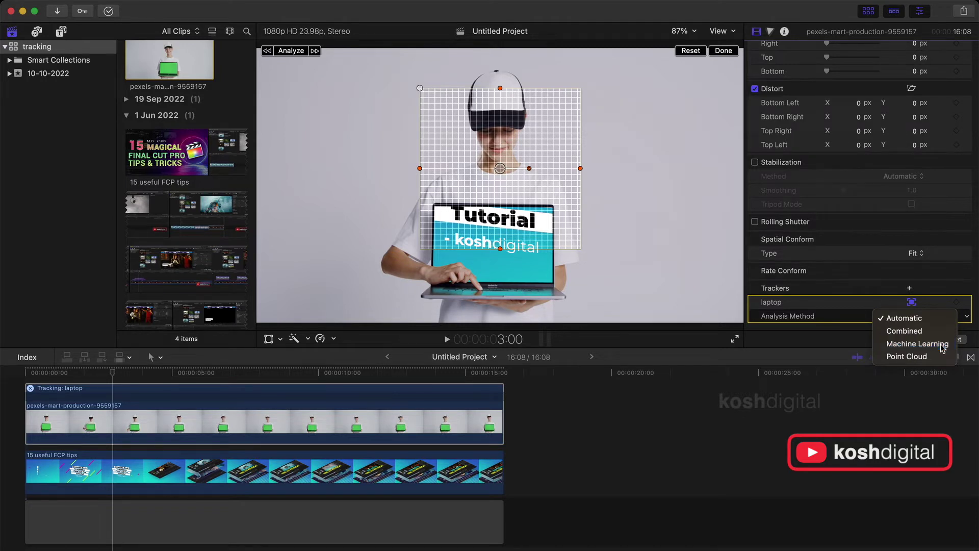
pyautogui.click(942, 345)
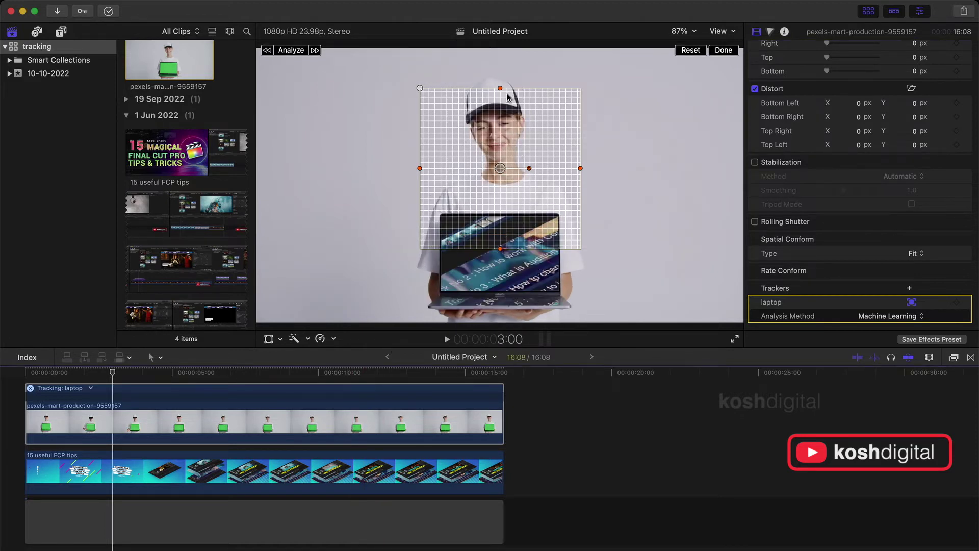
# Shrink the tracker grid to a small box and place it on the laptop keyboard at 150% zoom
pyautogui.moveTo(501, 105); pyautogui.dragTo(502, 162)
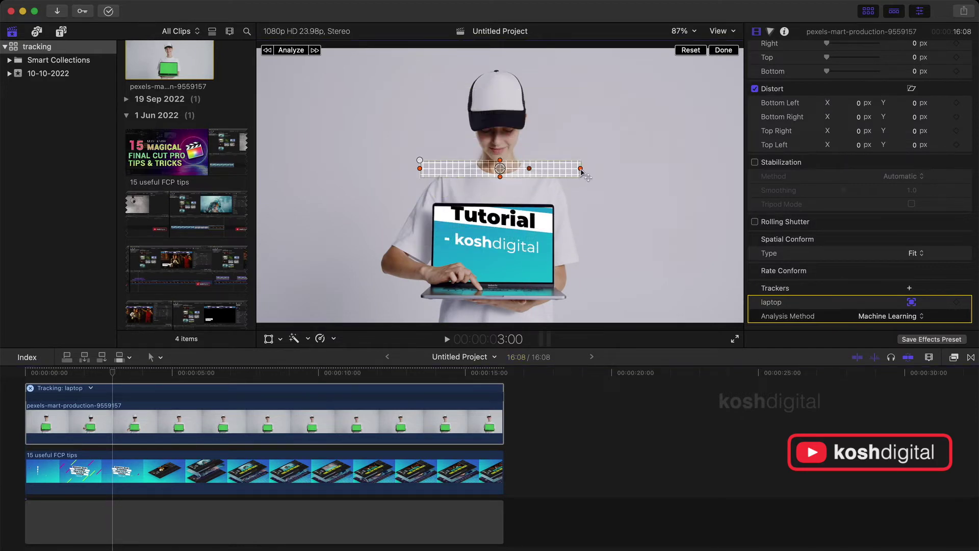
pyautogui.moveTo(581, 170); pyautogui.dragTo(491, 287)
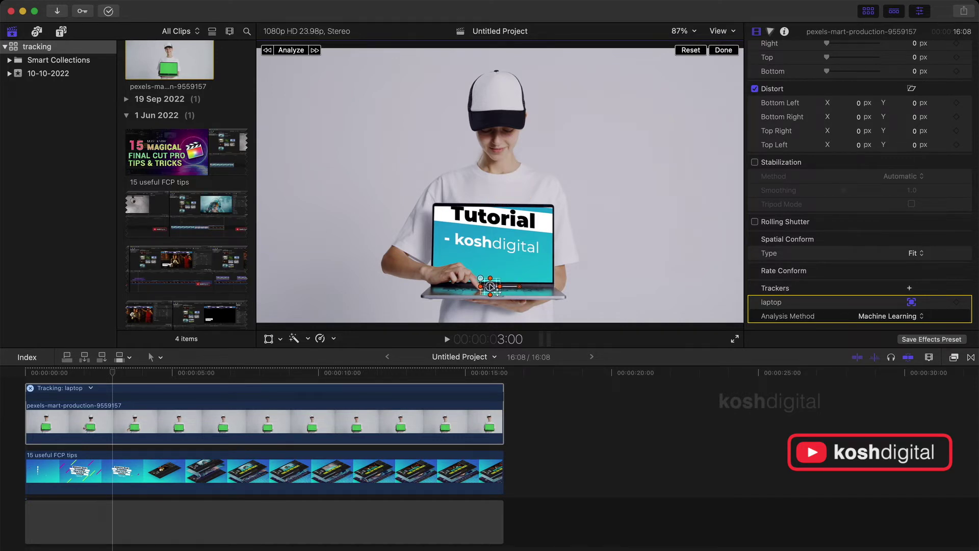
pyautogui.click(687, 36)
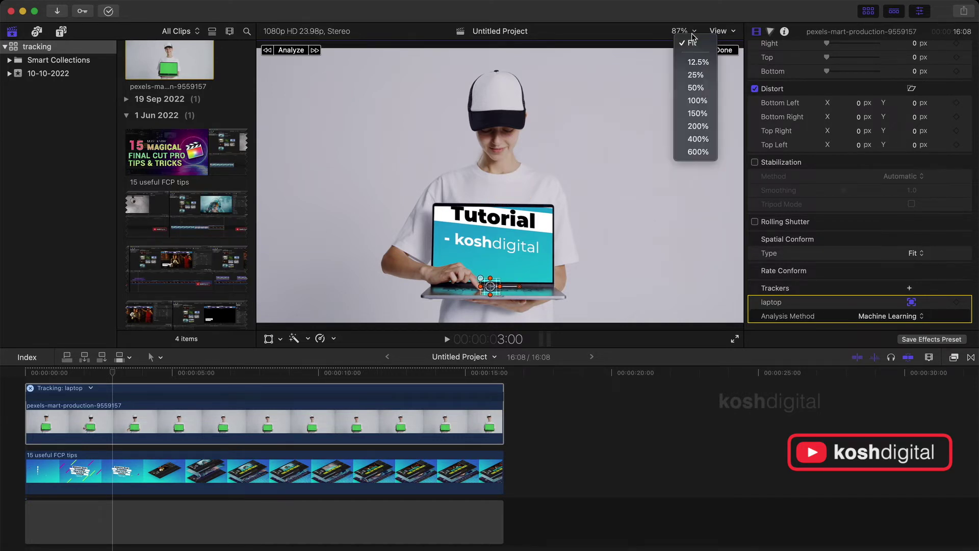
pyautogui.click(694, 134)
pyautogui.moveTo(720, 185); pyautogui.dragTo(721, 195)
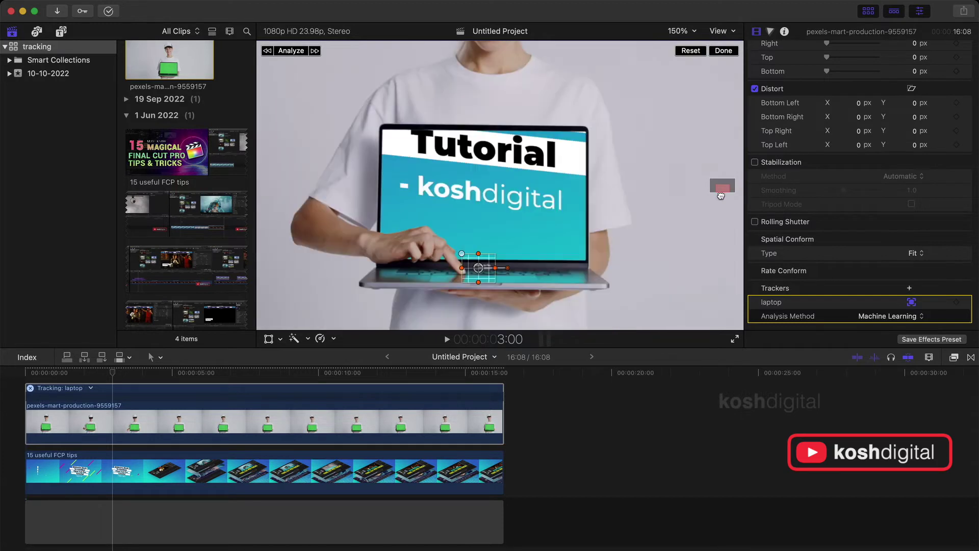
pyautogui.moveTo(480, 264); pyautogui.dragTo(484, 263)
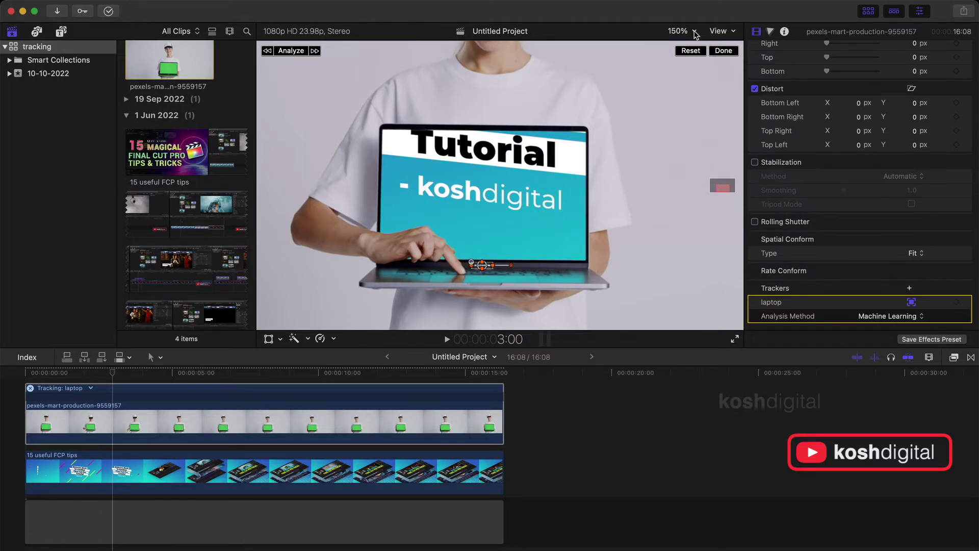
pyautogui.click(694, 35)
# Set the viewer zoom back to Fit and run Analyze to track the laptop
pyautogui.click(694, 40)
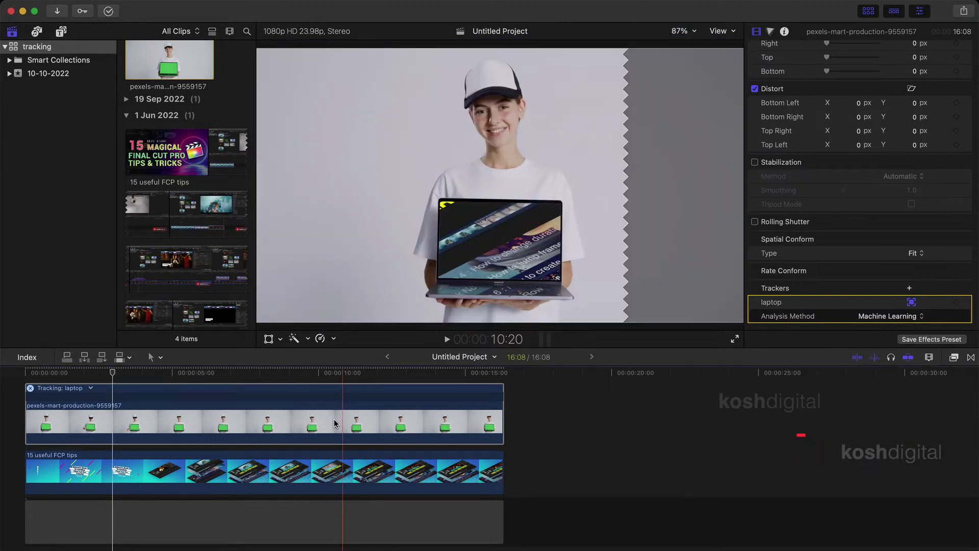
pyautogui.click(292, 50)
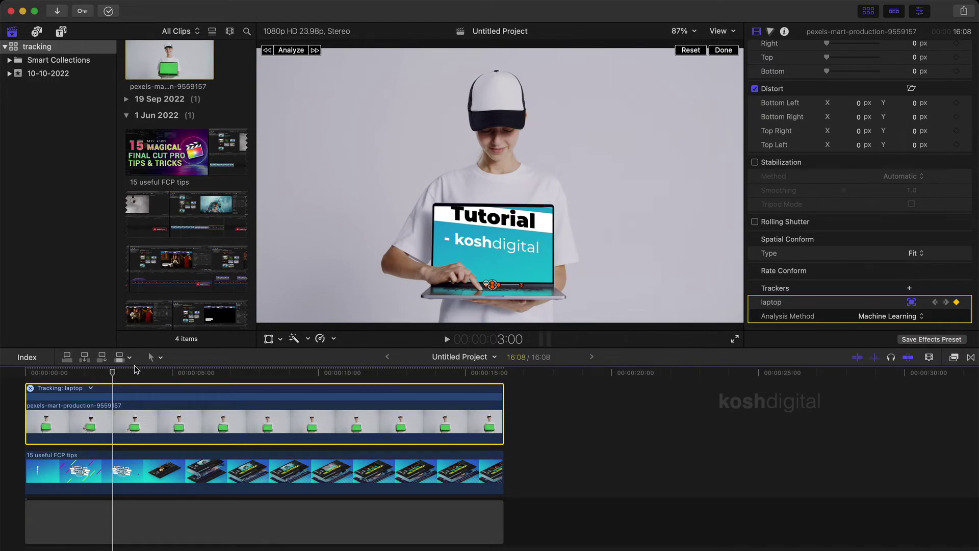
# Scrub through the clip to 6:00 and 7:16 to check tracking, then select the '15 useful FCP tips' clip
pyautogui.moveTo(113, 376); pyautogui.dragTo(207, 385)
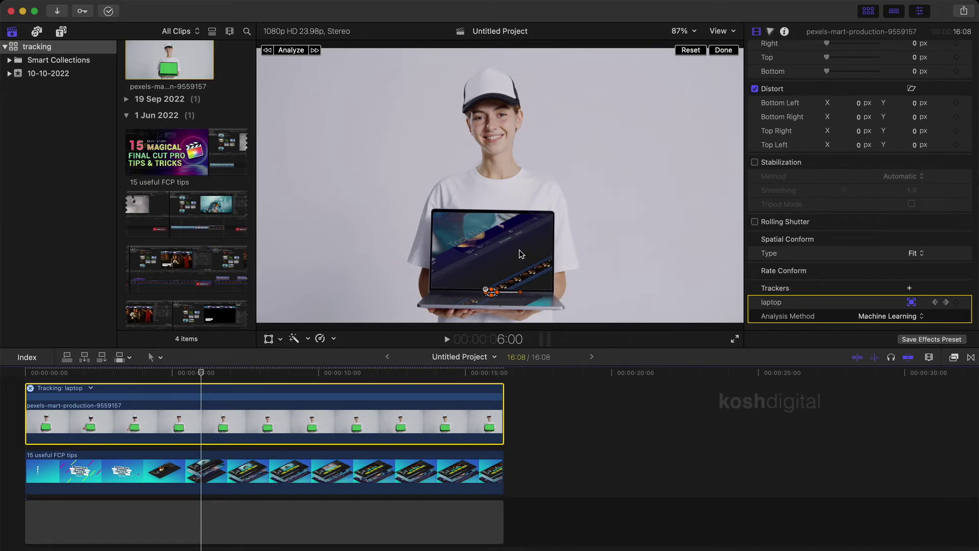
pyautogui.click(201, 373)
pyautogui.moveTo(202, 375); pyautogui.dragTo(391, 384)
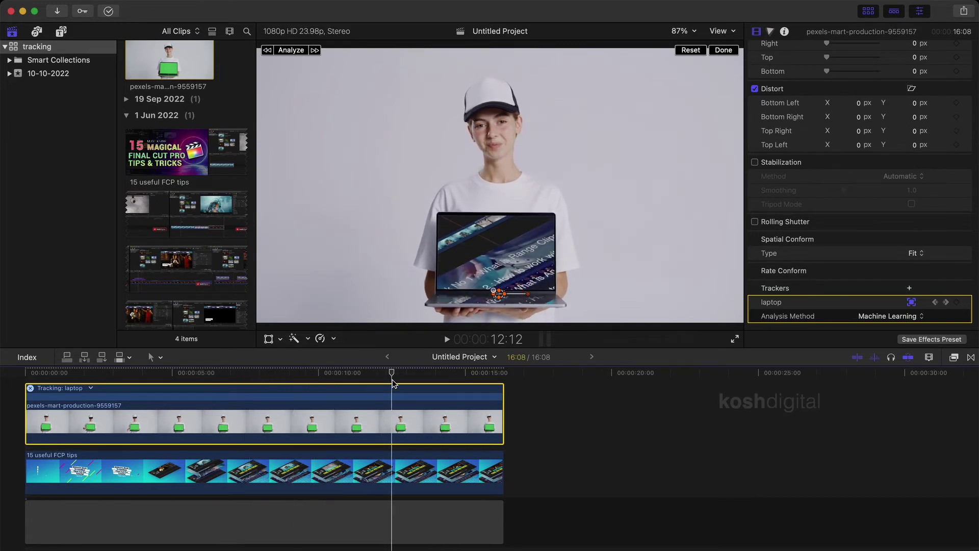
pyautogui.click(340, 468)
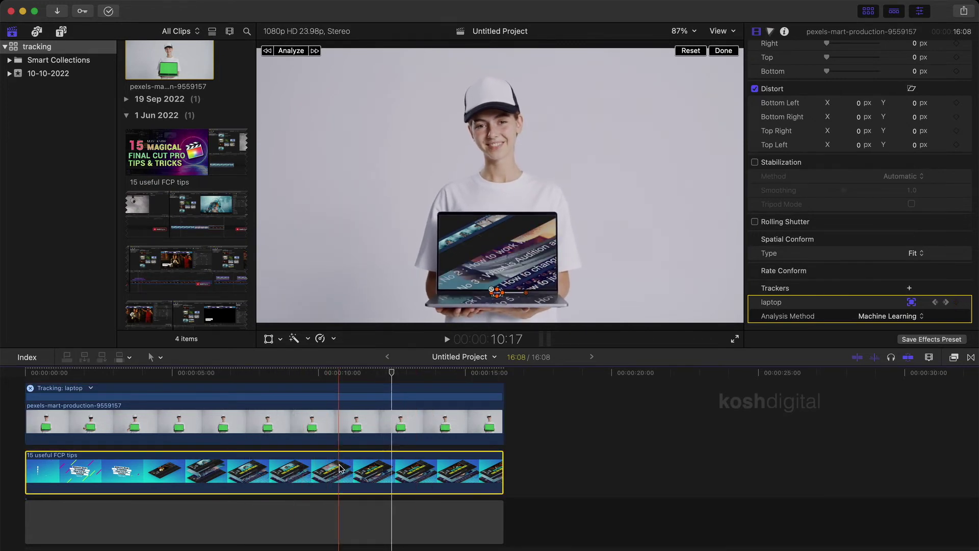
# Attach the tutorial clip to the laptop tracker using the on-screen transform tracker options
pyautogui.click(270, 340)
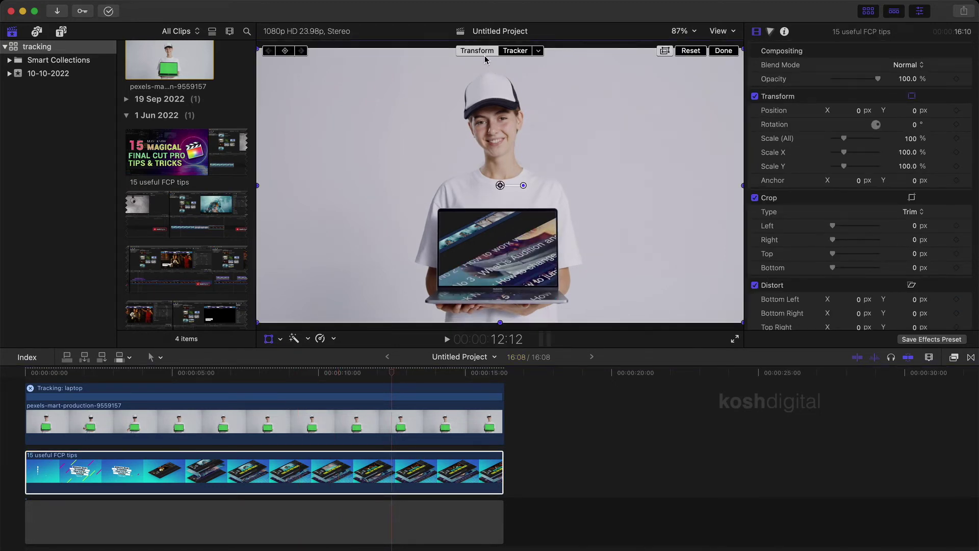
pyautogui.click(540, 54)
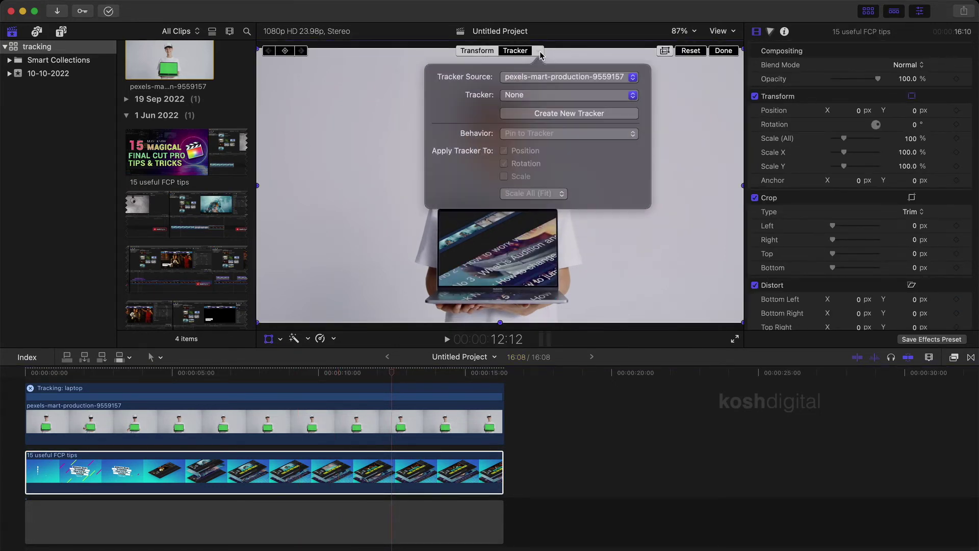
pyautogui.click(537, 96)
pyautogui.click(519, 110)
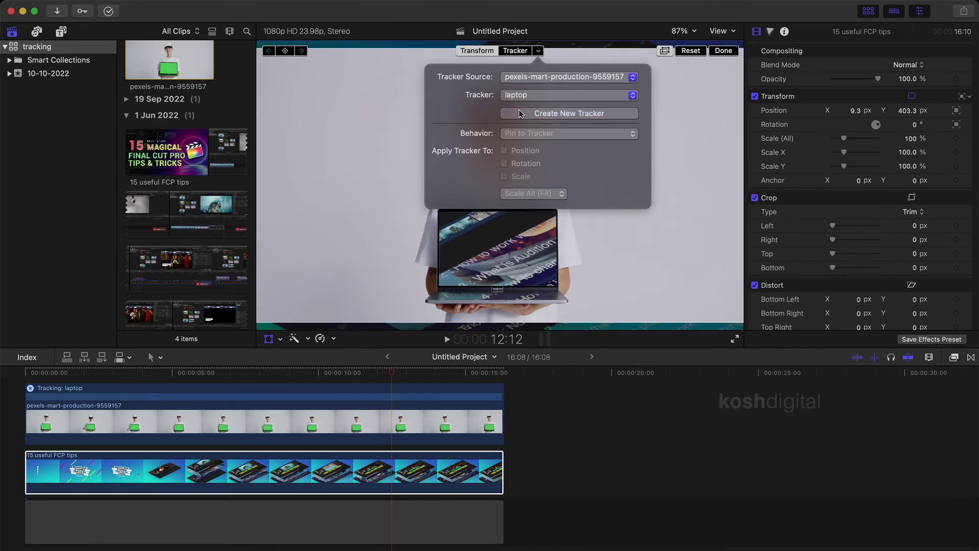
pyautogui.click(664, 164)
# Set the tracking behaviour to Pin to Tracker with Scale unchecked, and confirm
pyautogui.click(538, 50)
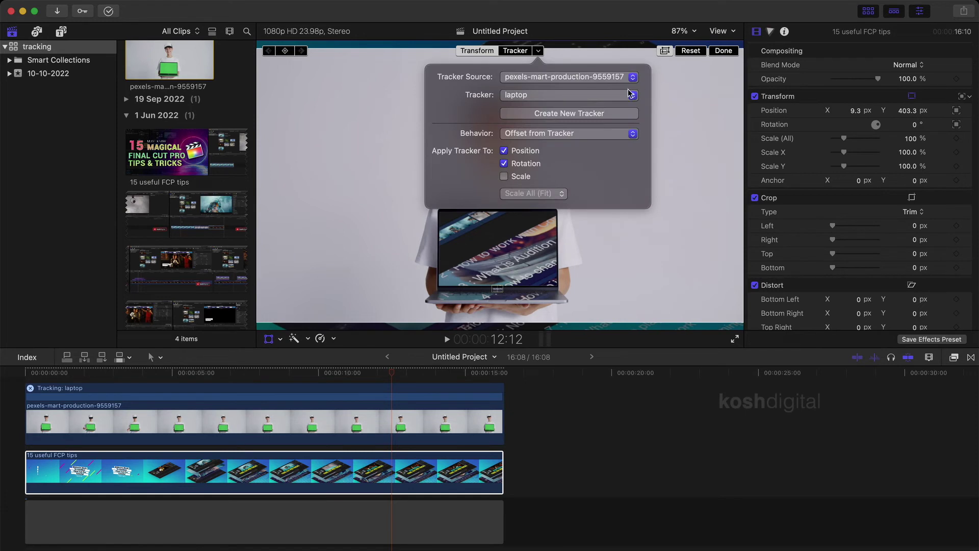
pyautogui.click(565, 132)
pyautogui.click(551, 124)
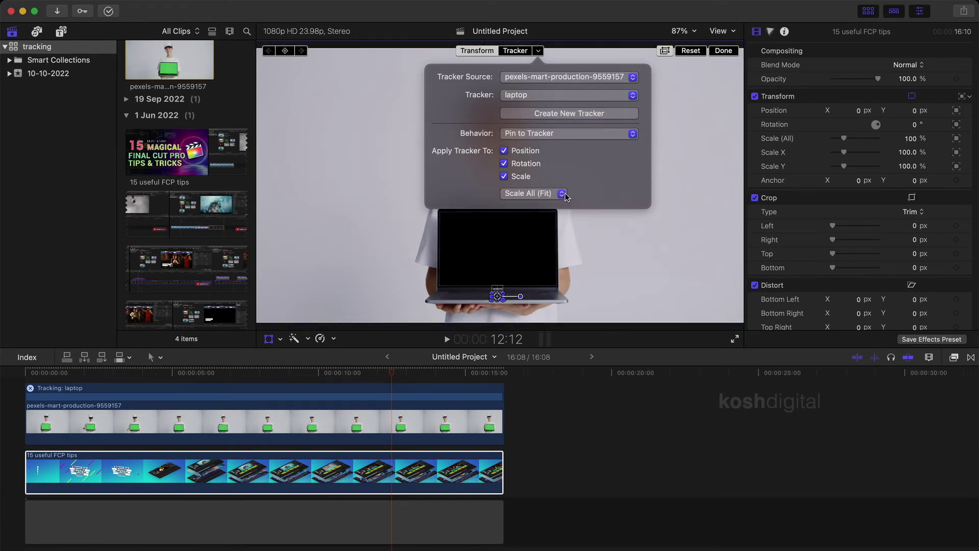
pyautogui.click(503, 176)
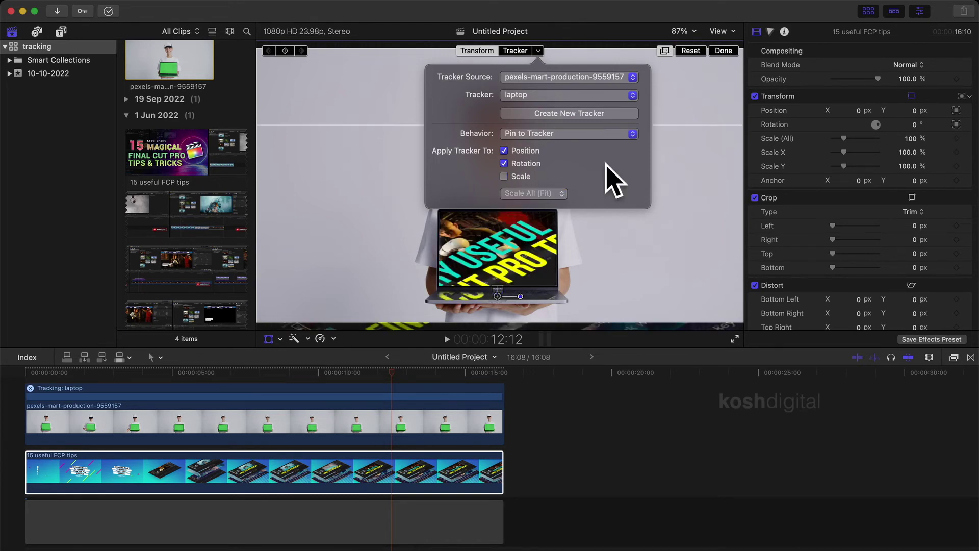
pyautogui.click(722, 51)
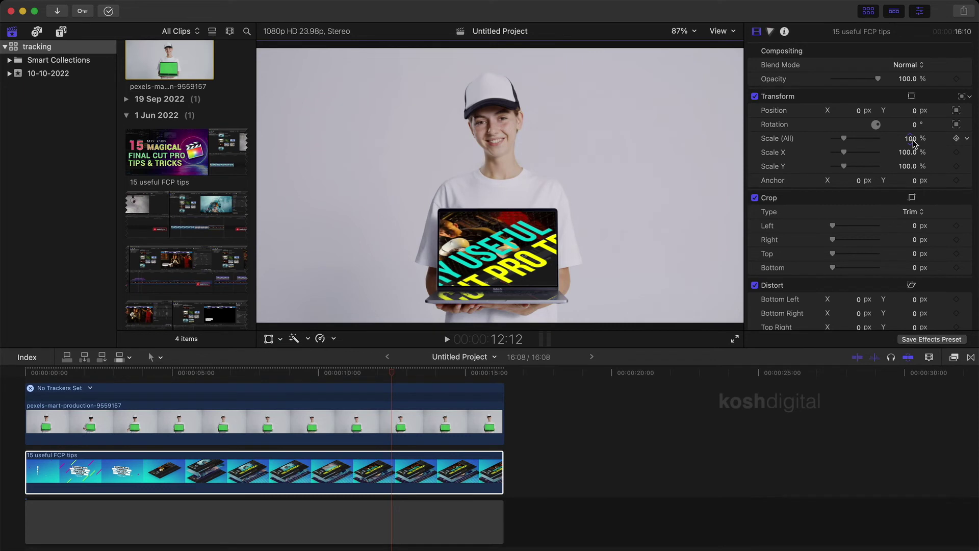
# Scale the tutorial clip down to 25%, enter 160 for Position Y, and return to the timeline start
pyautogui.moveTo(911, 136)
pyautogui.mouseDown()
pyautogui.moveTo(918, 114)
pyautogui.moveTo(914, 144)
pyautogui.mouseUp()
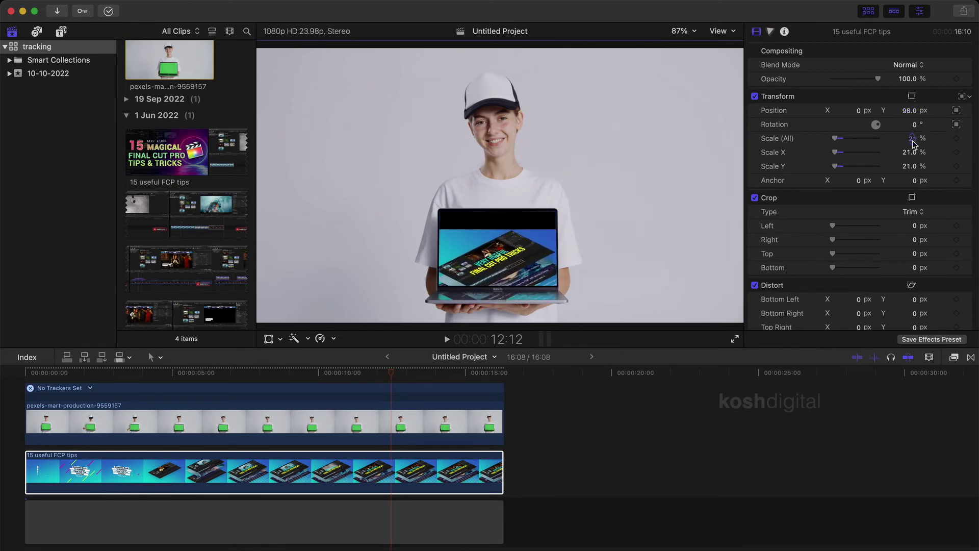
pyautogui.click(912, 111)
pyautogui.write('160')
pyautogui.press('Return')
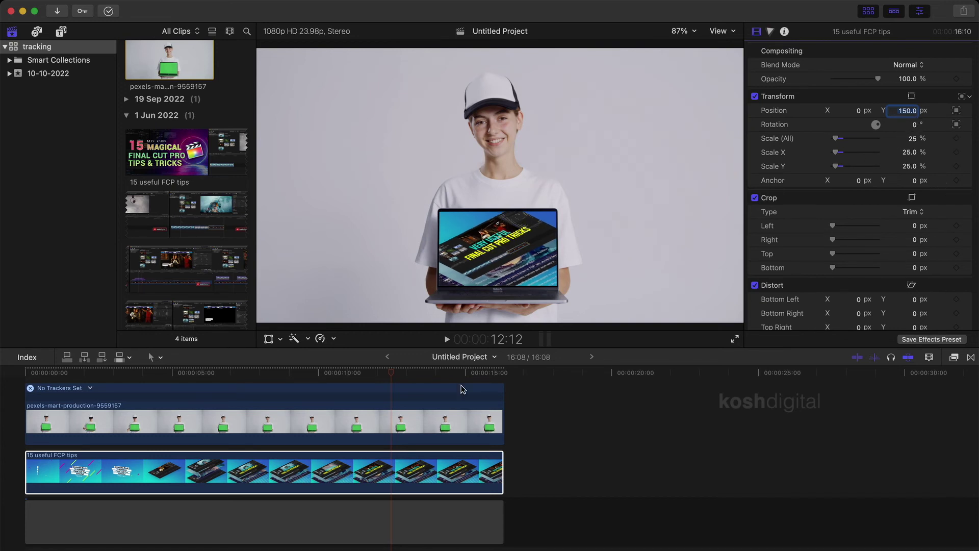
pyautogui.click(28, 374)
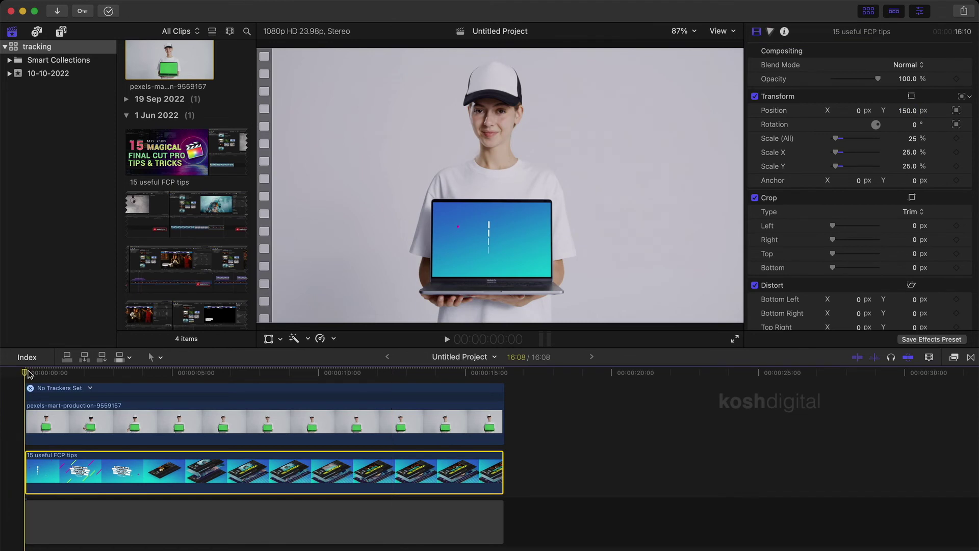
pyautogui.press('space')
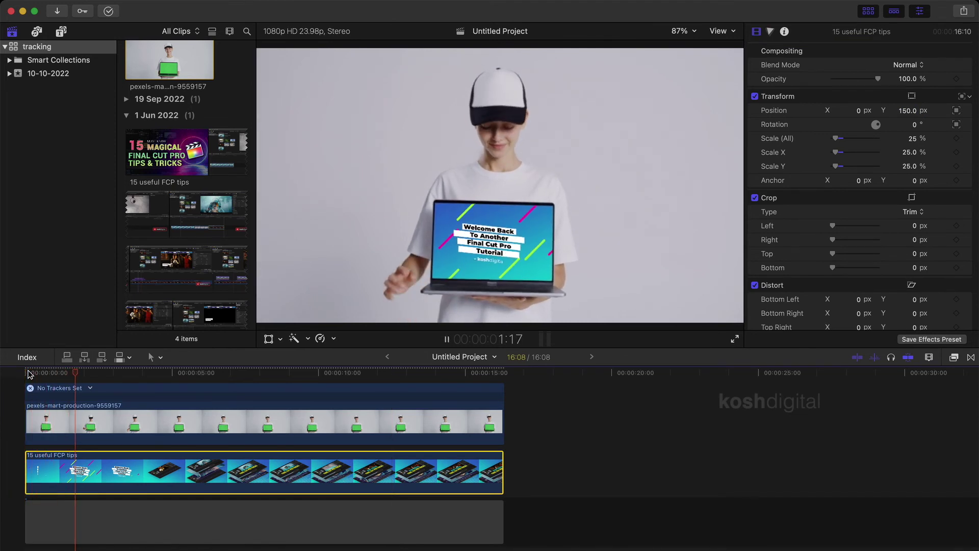